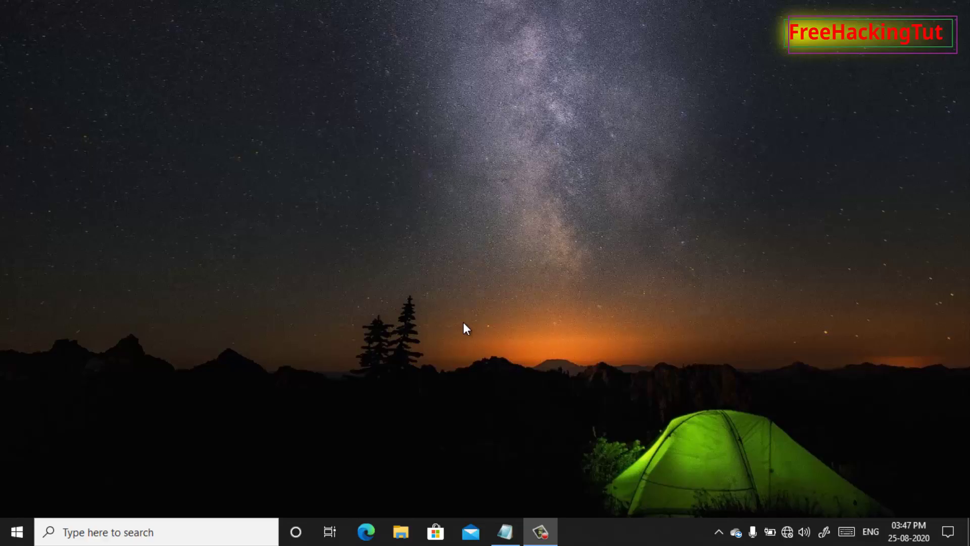
Step: Open File Explorer and browse the 48 items on the (D:) drive under This PC
left_click(401, 532)
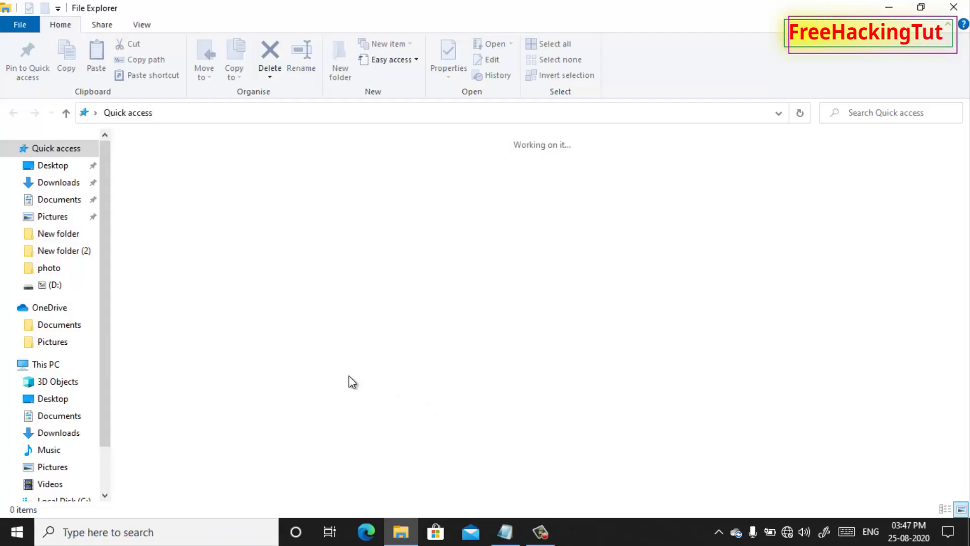
left_click(48, 364)
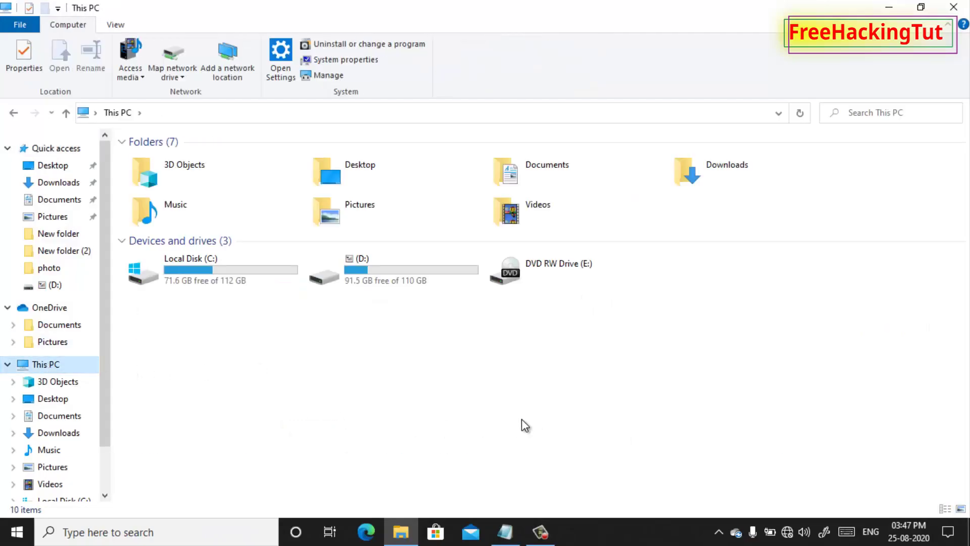
double_click(397, 274)
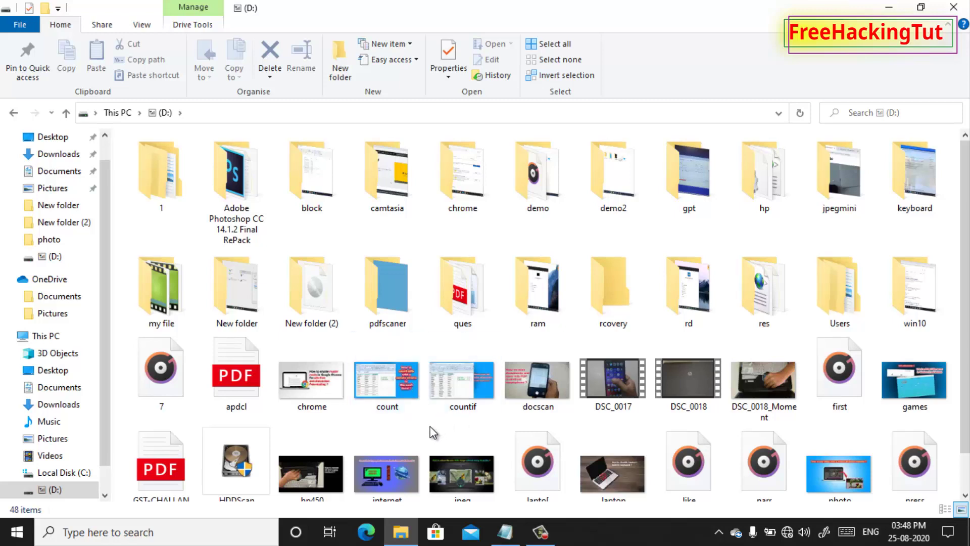
scroll(369, 410, "down", 1)
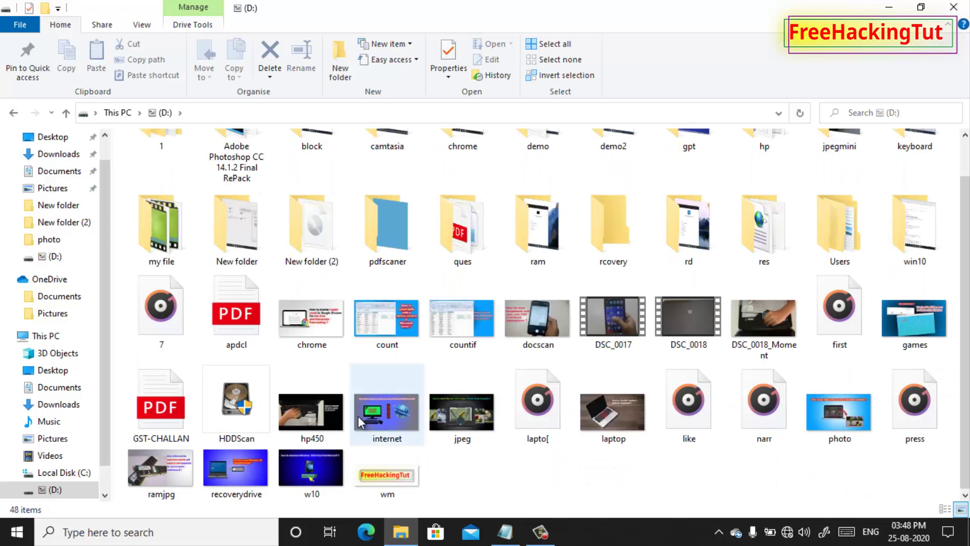
Step: Enter 'project; videos' in the Tags field of hp450's Properties Details tab
right_click(317, 421)
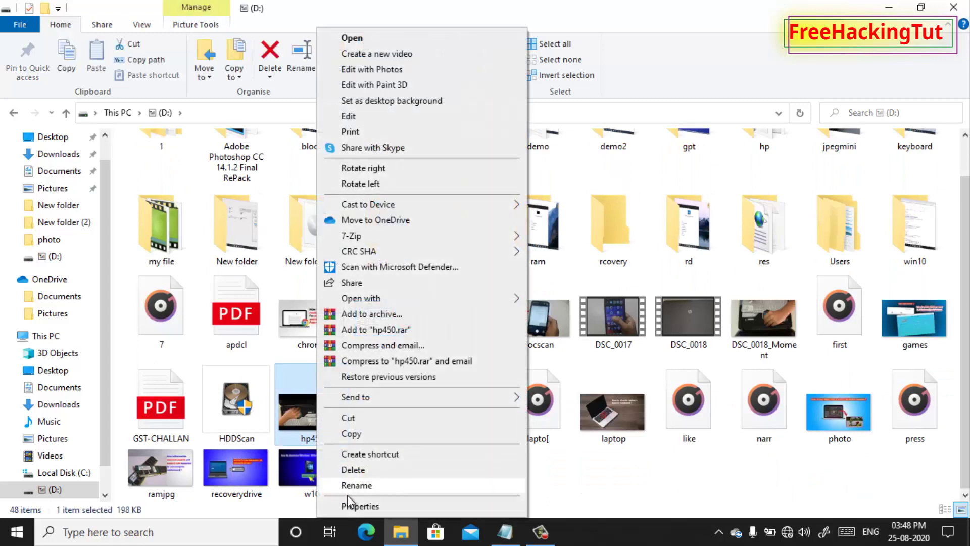
left_click(353, 505)
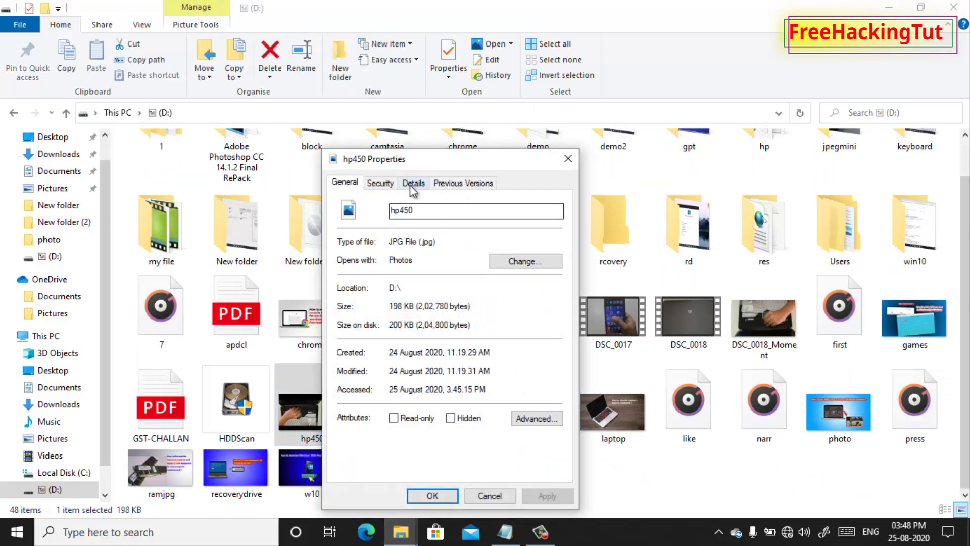
left_click(413, 185)
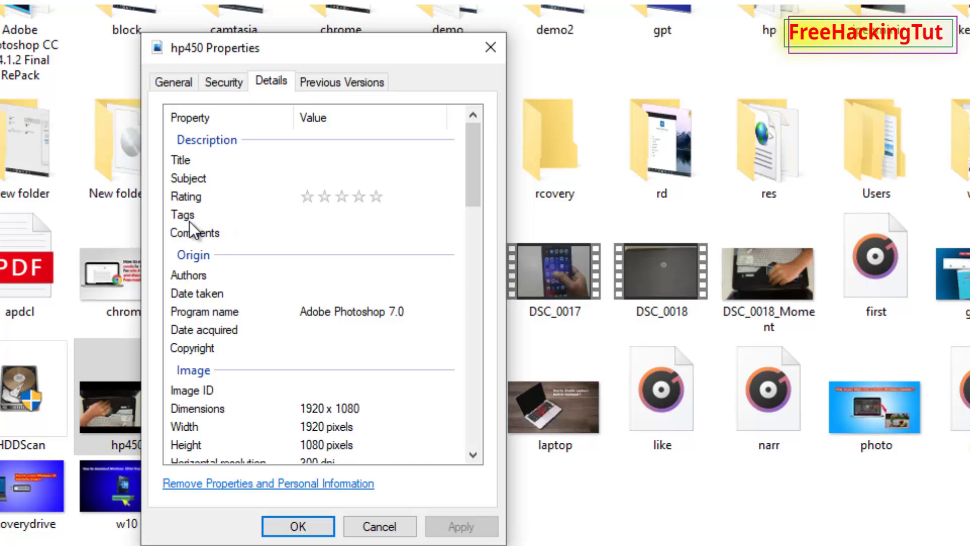
left_click(331, 216)
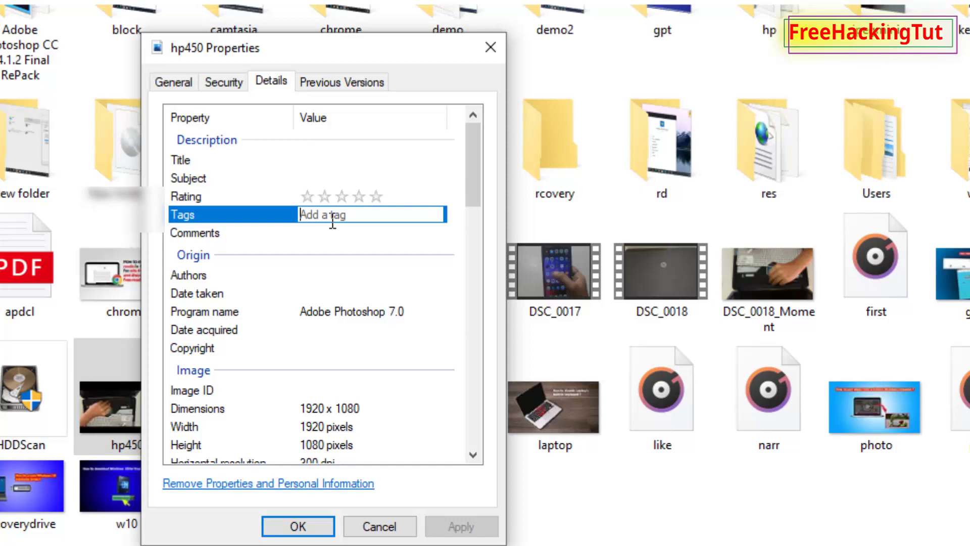
type("project")
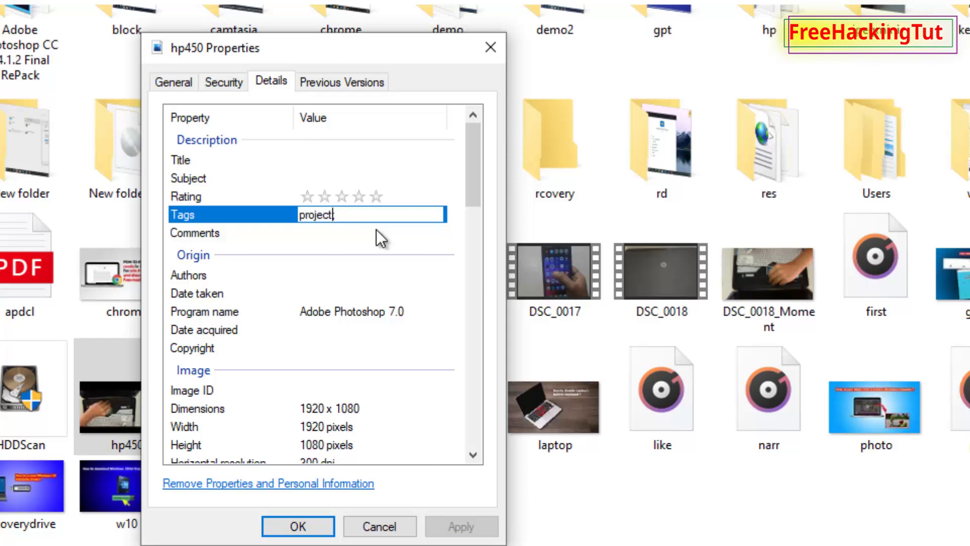
type("; ")
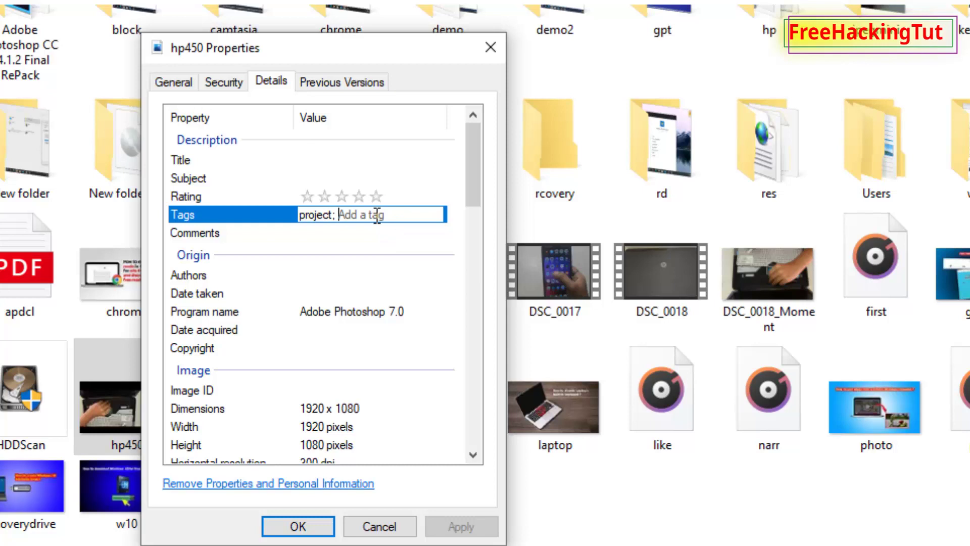
type("m")
key("BackSpace")
type("; vu")
key("BackSpace")
type("ideos")
Step: Save hp450's tags and open the Details properties of the ramjpg image
left_click(303, 531)
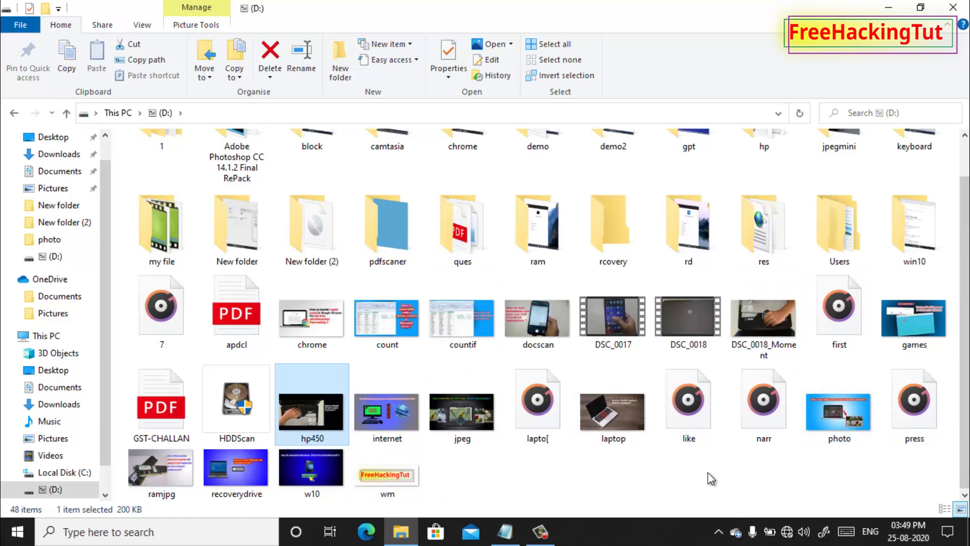
left_click(158, 480)
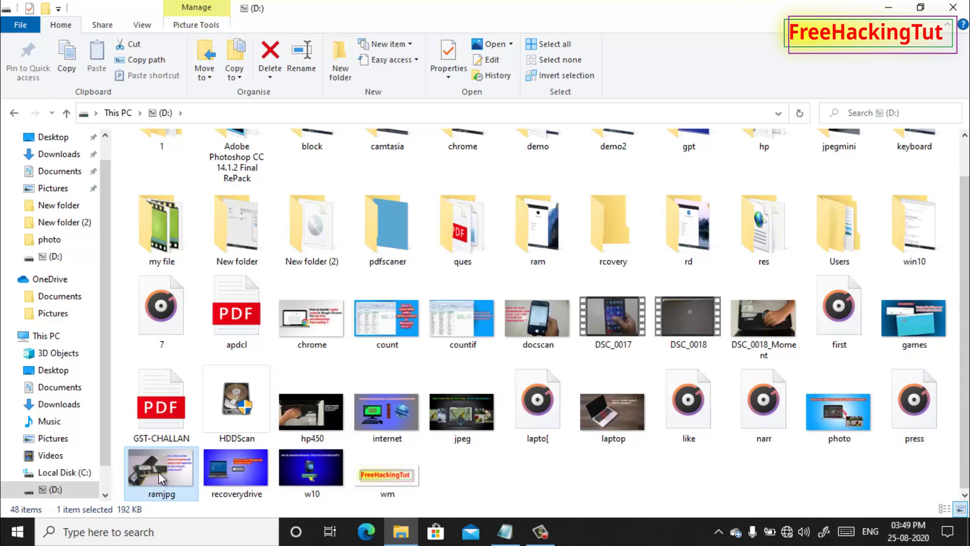
right_click(160, 479)
left_click(191, 506)
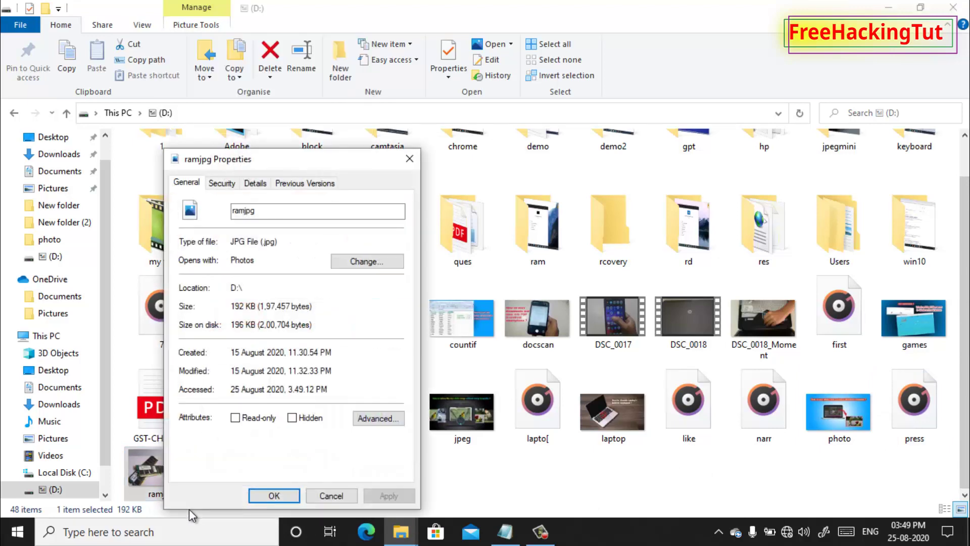
left_click(255, 184)
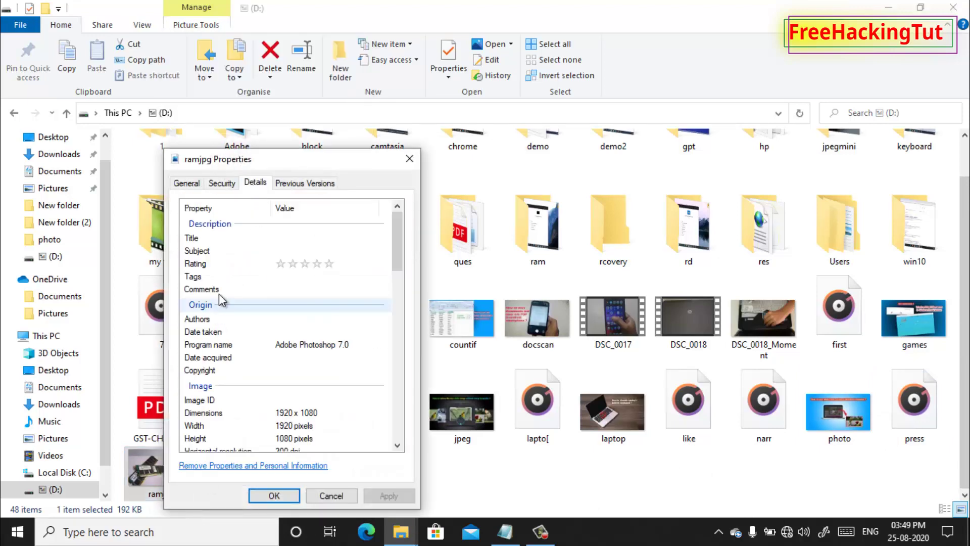
Step: Give ramjpg the tags 'project; video' and save them
left_click(289, 276)
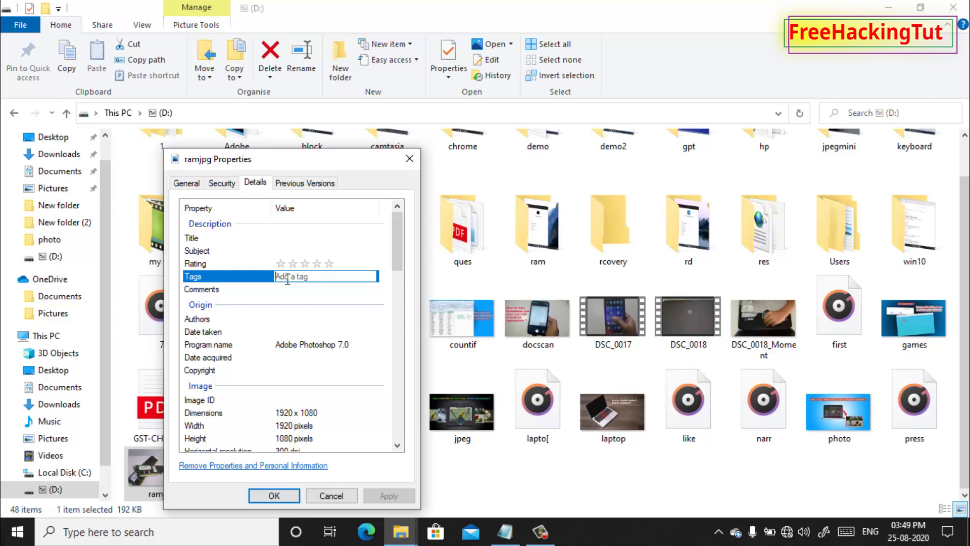
type("project;")
key("Tab")
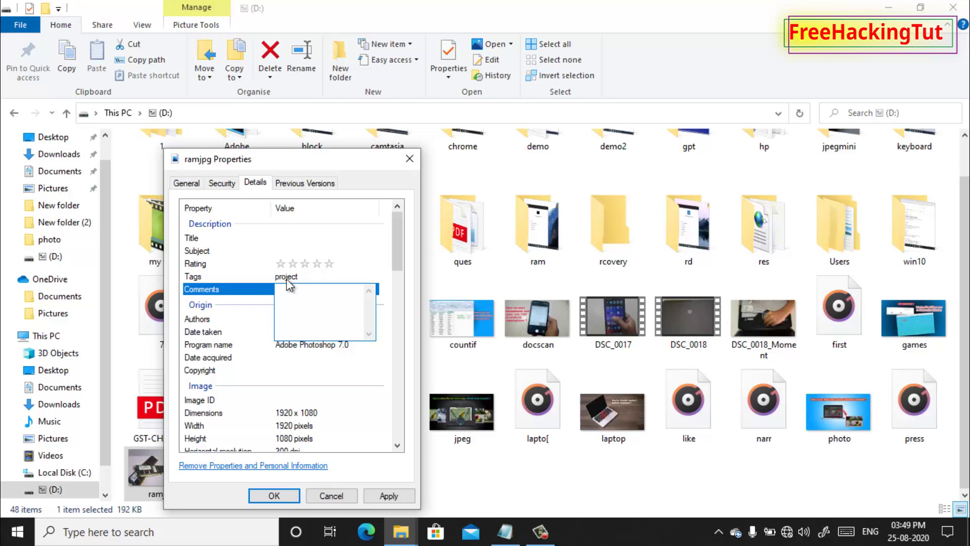
left_click(326, 278)
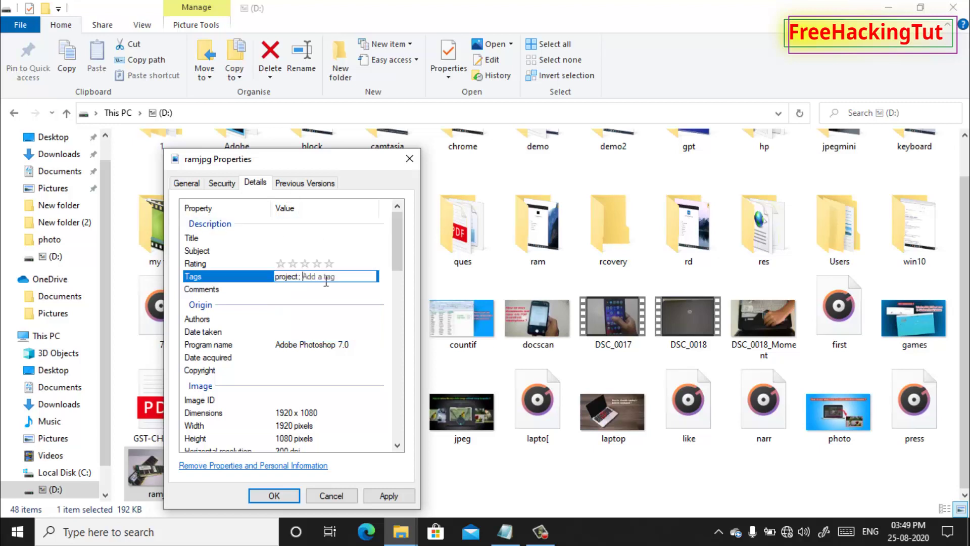
type("video;")
left_click(275, 496)
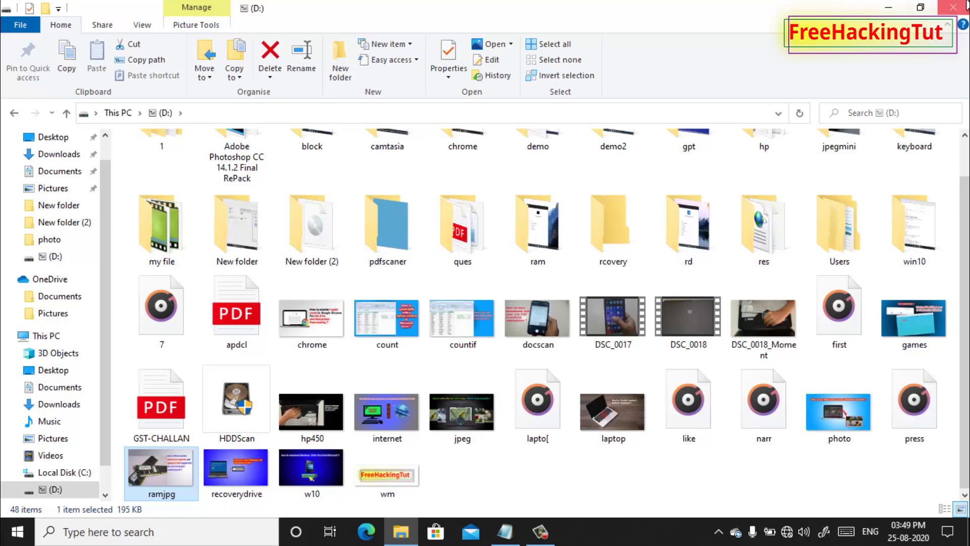
Step: Reopen File Explorer and search This PC for tags:project
left_click(959, 5)
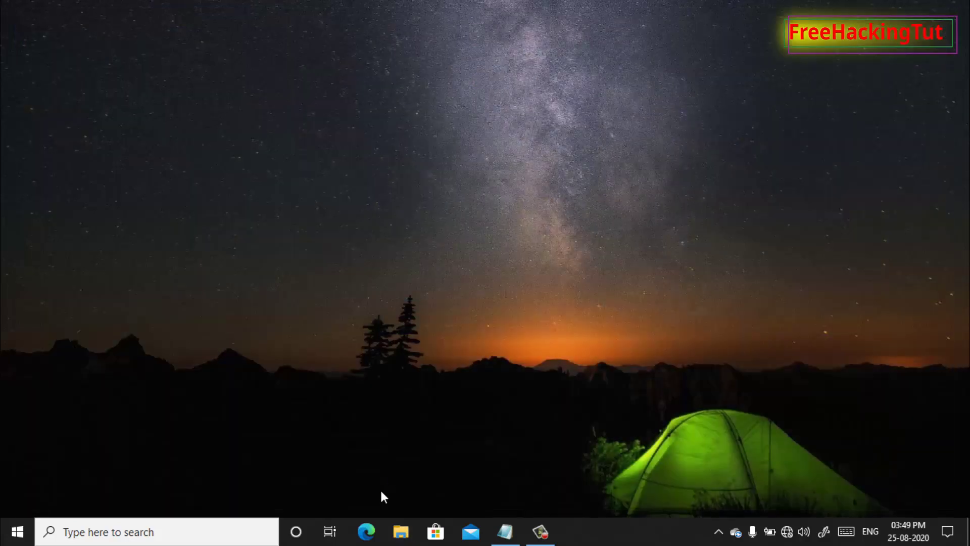
left_click(400, 531)
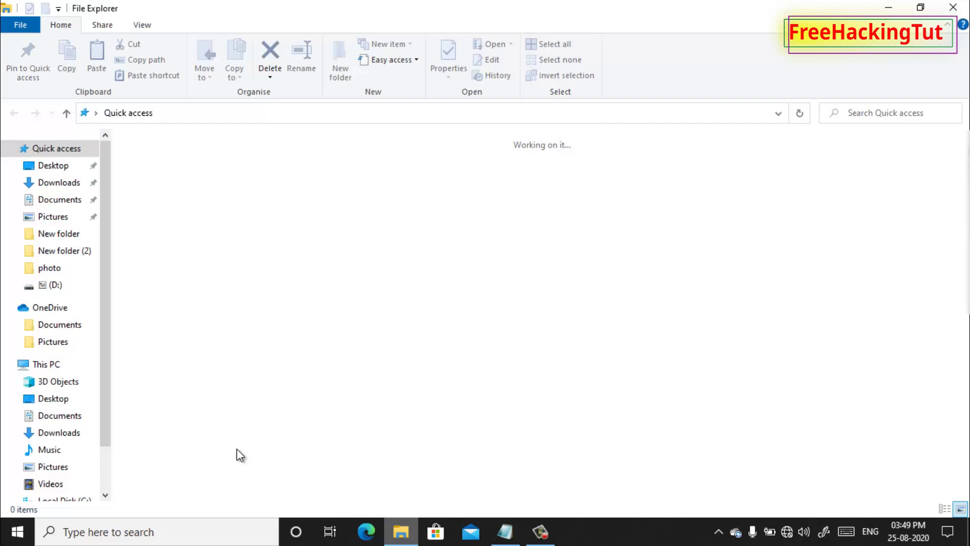
left_click(36, 364)
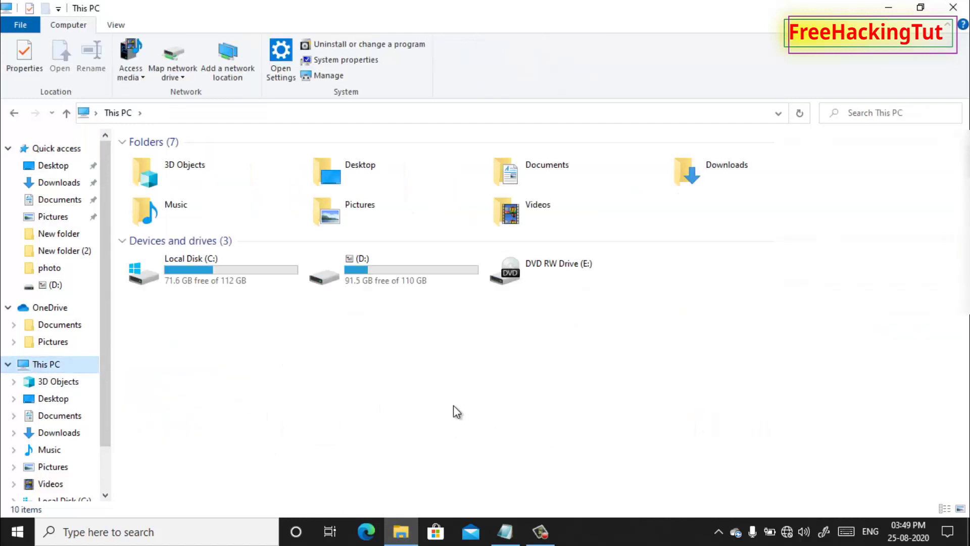
left_click(870, 115)
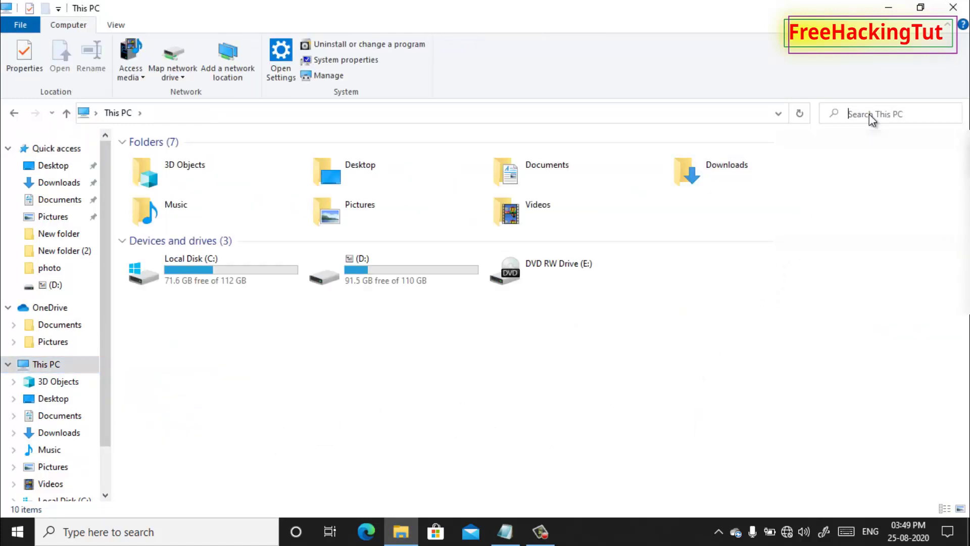
left_click(677, 443)
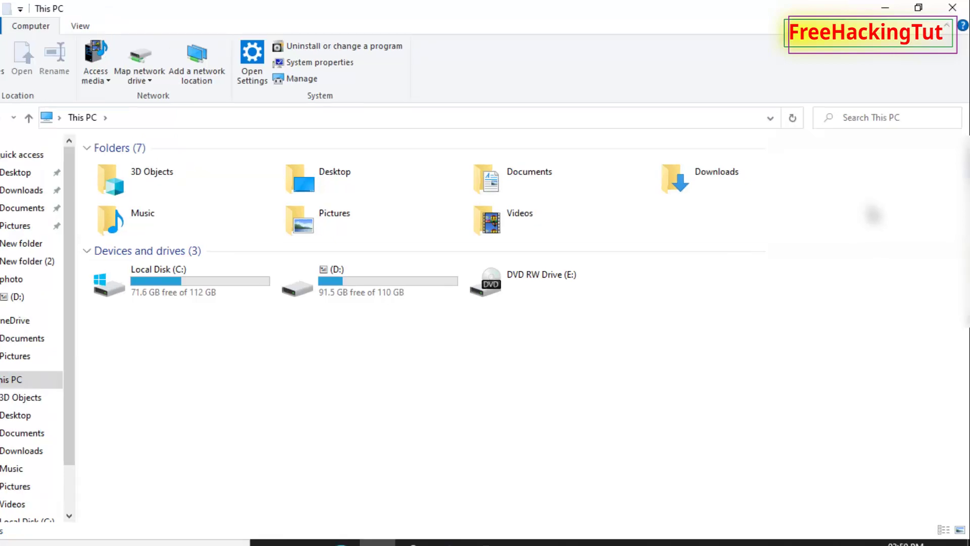
left_click(885, 107)
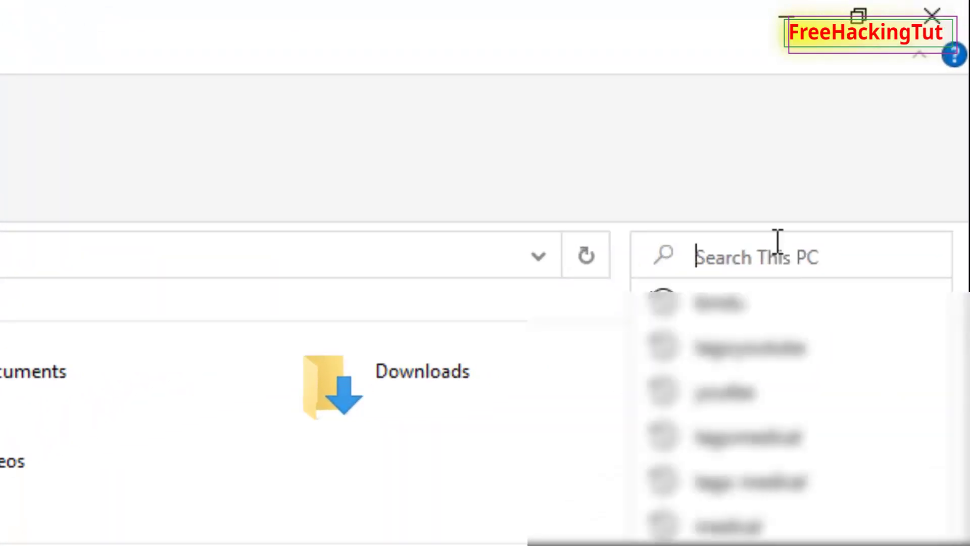
type("tag")
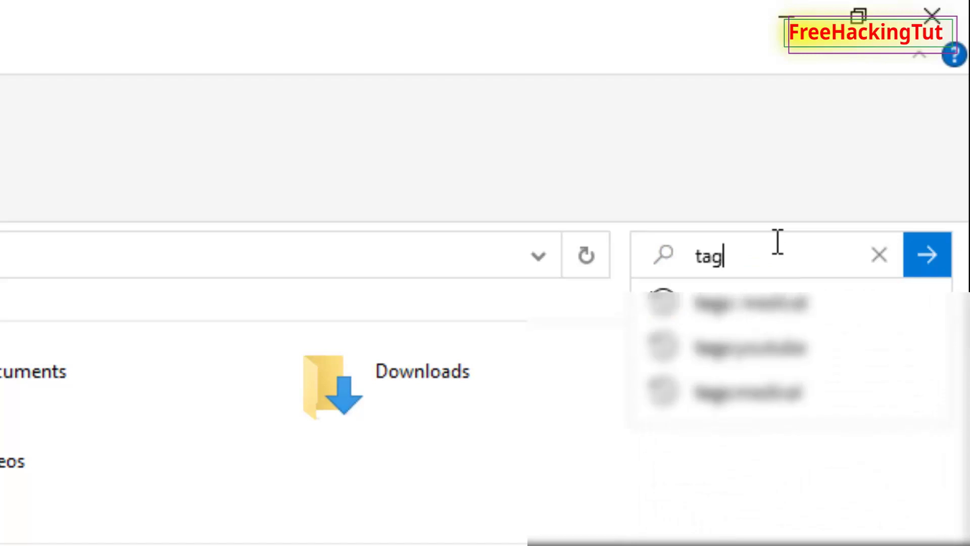
type("s:project")
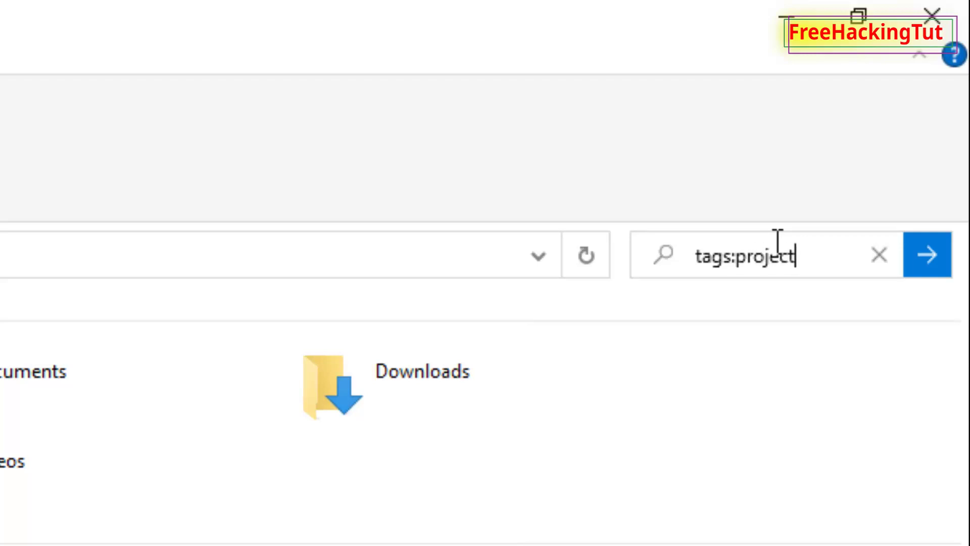
key("Return")
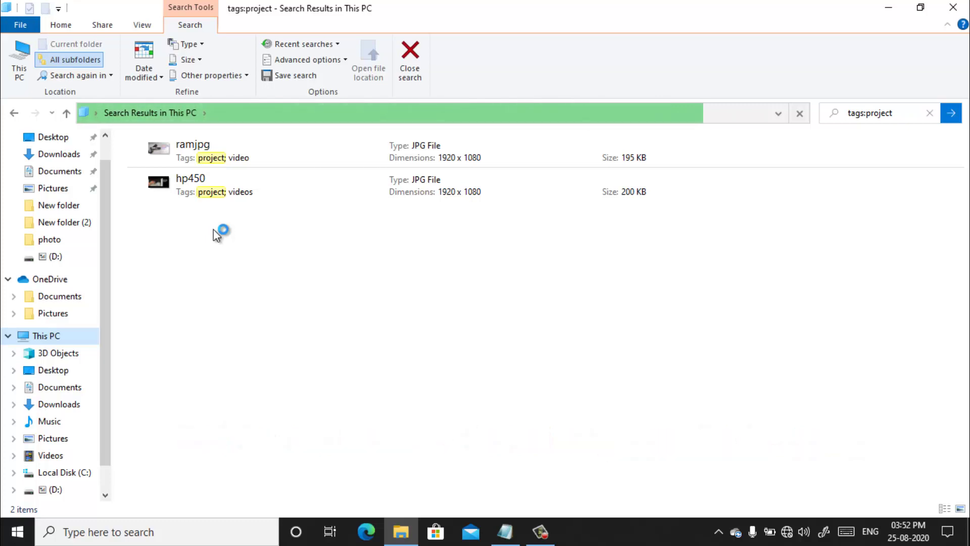
Step: Wait for the tags:project results to finish loading, showing ramjpg and hp450
left_click(539, 532)
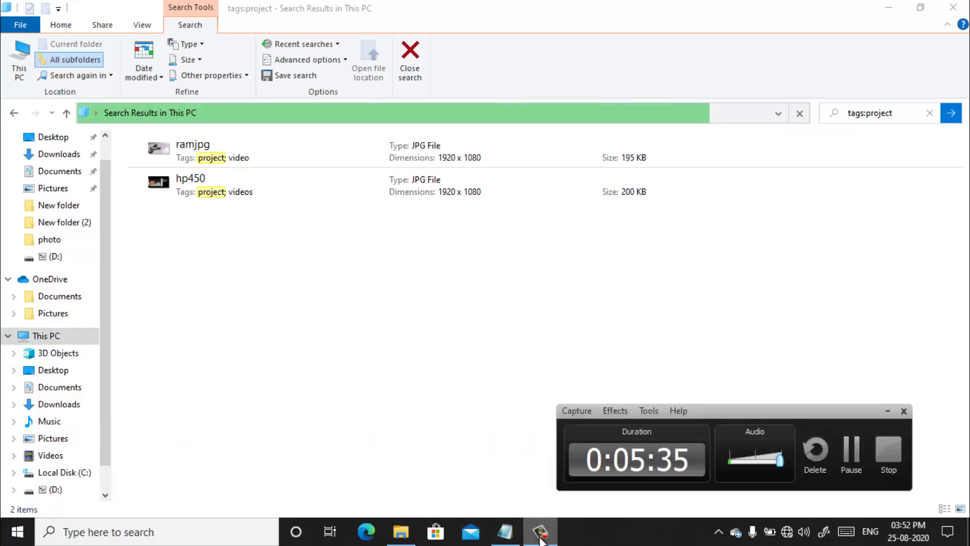